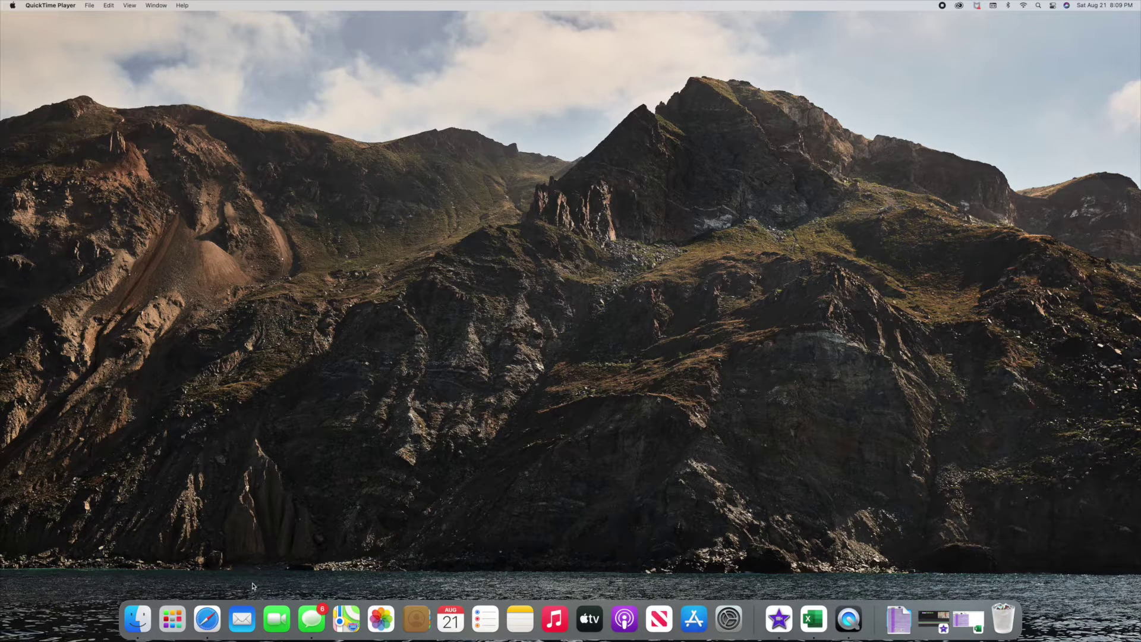
Switch to Safari, open the Linessa Farms homepage and look through its About Us and Services sections.
click(212, 619)
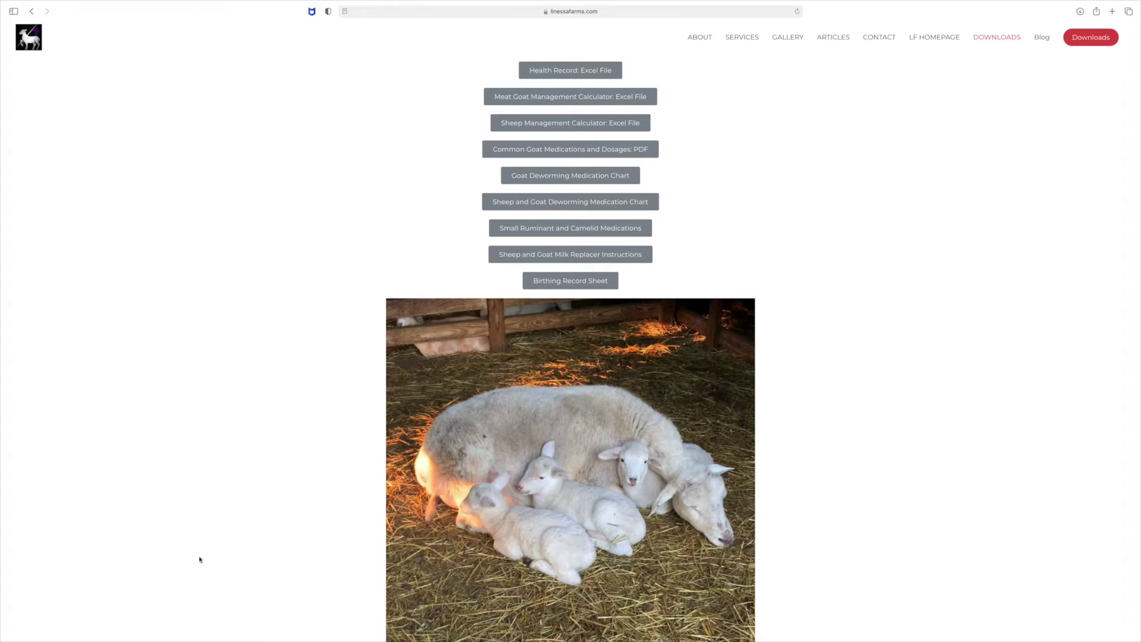
click(39, 47)
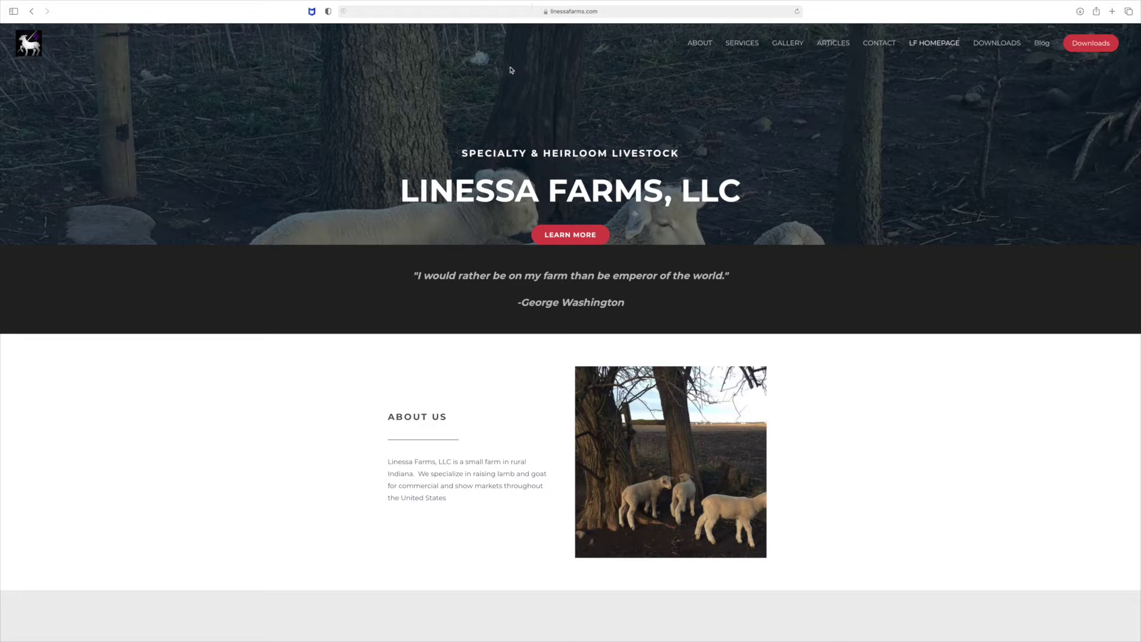
scroll(555, 291, down, 5)
scroll(554, 291, down, 6)
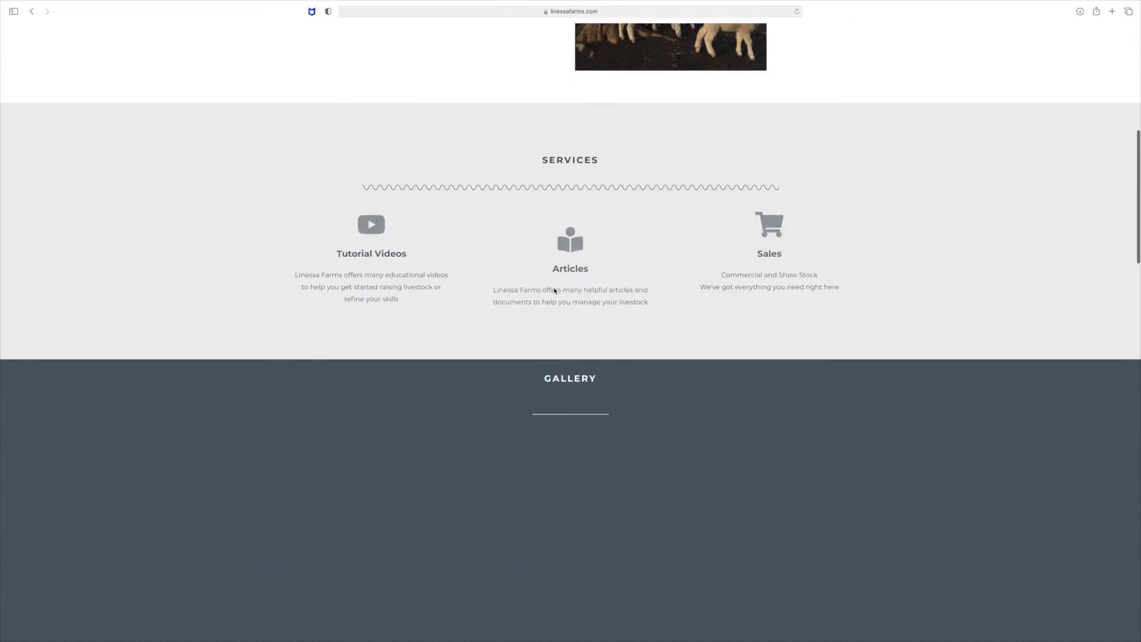
scroll(554, 291, up, 10)
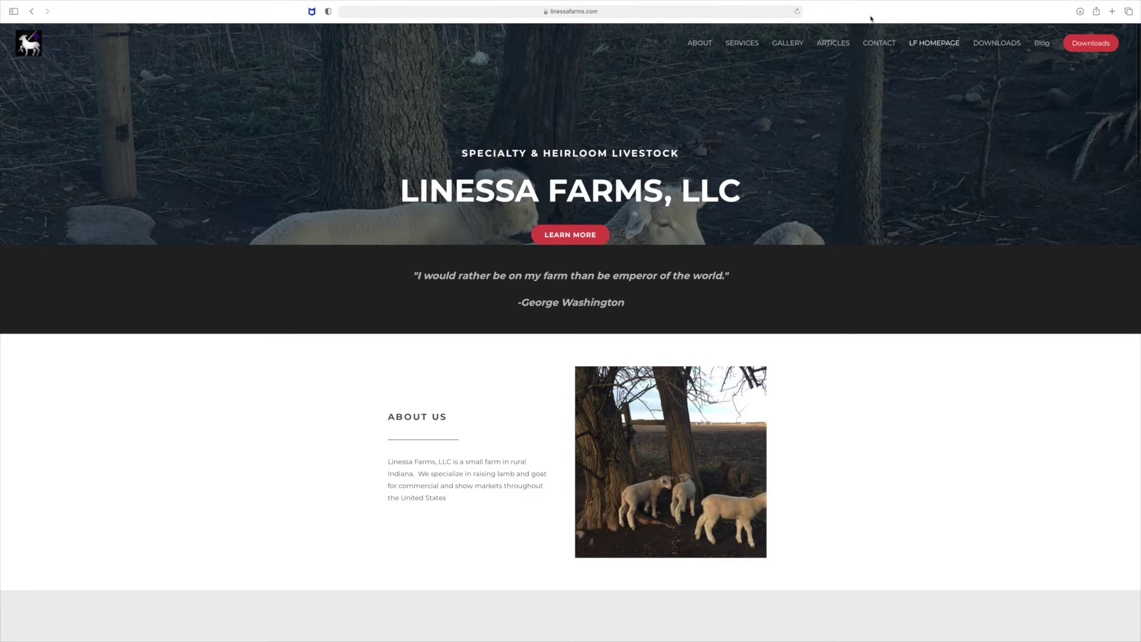
Open the Linessa Farms downloads page and look through the list of available files.
click(1097, 46)
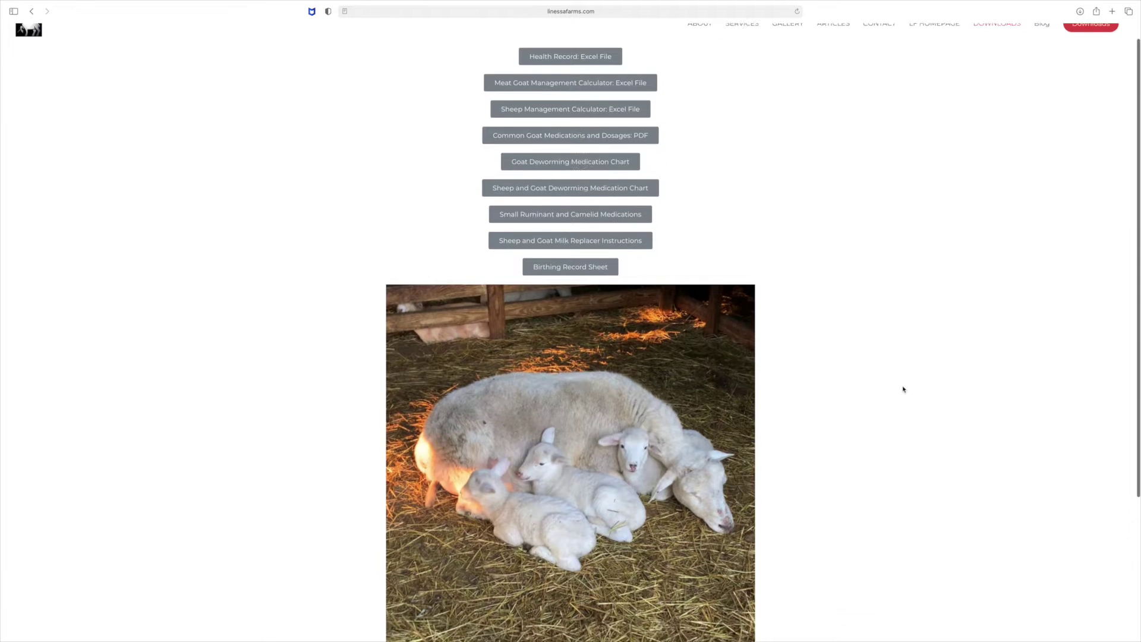
scroll(903, 389, down, 5)
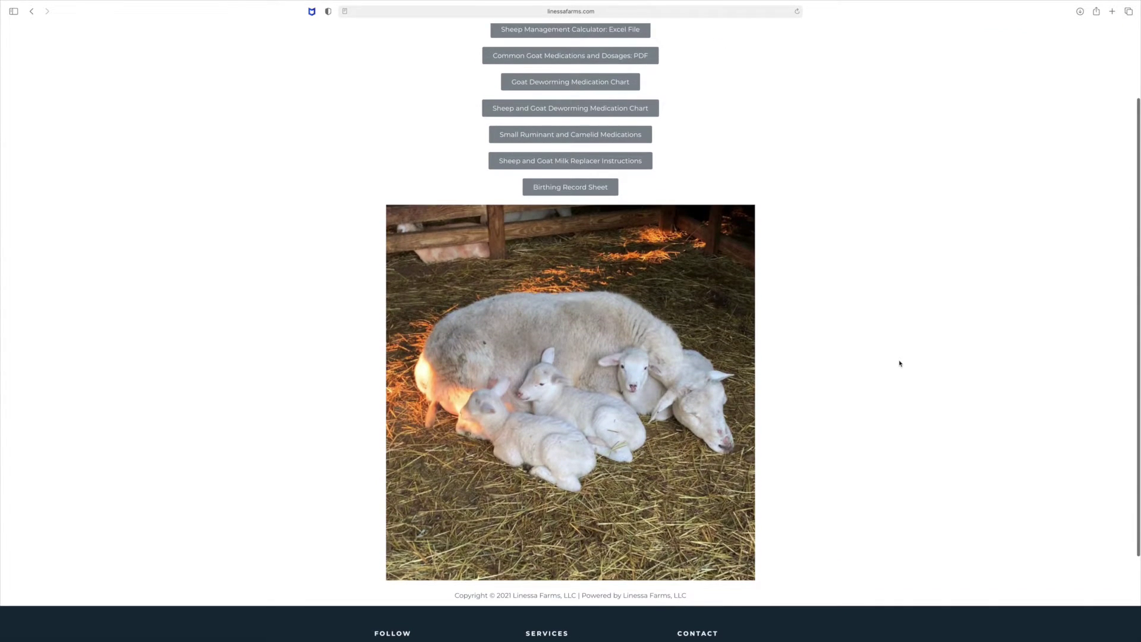
scroll(900, 364, up, 2)
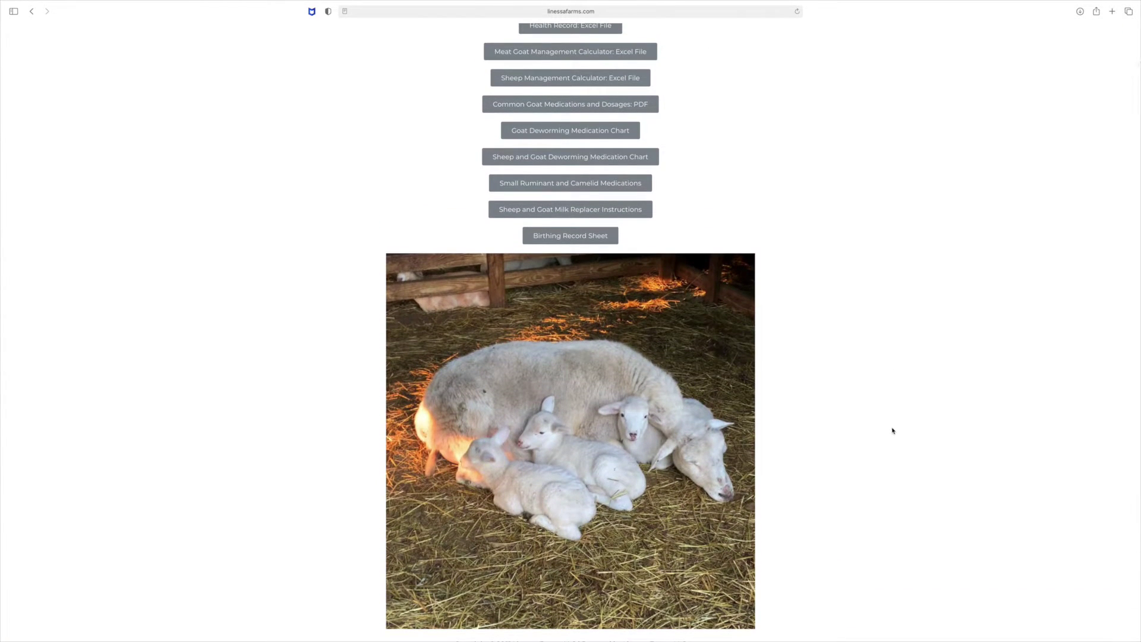
scroll(888, 458, down, 6)
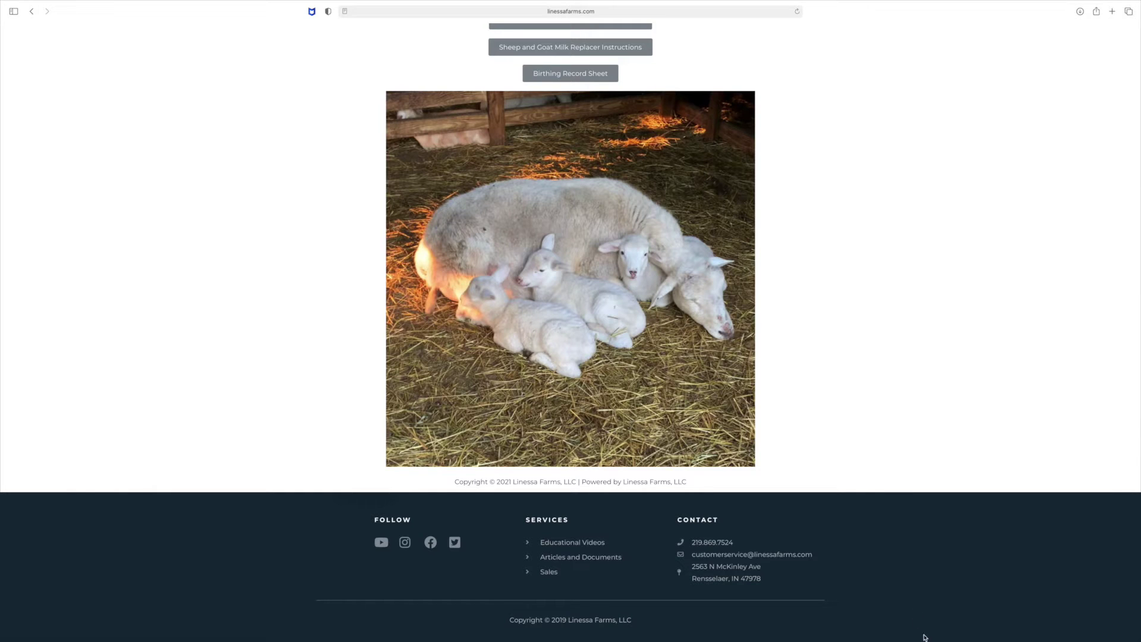
Switch to the Linessa-Farms-Sheep-Management-Customer workbook in Excel and look over its full event schedule.
mouse_move(928, 639)
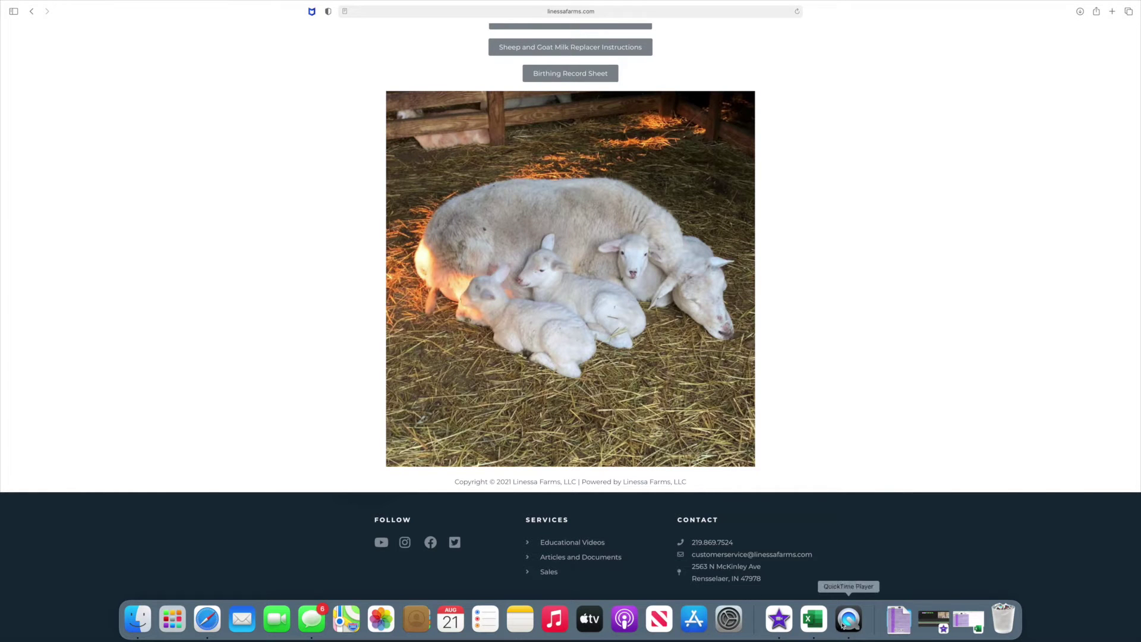
click(818, 623)
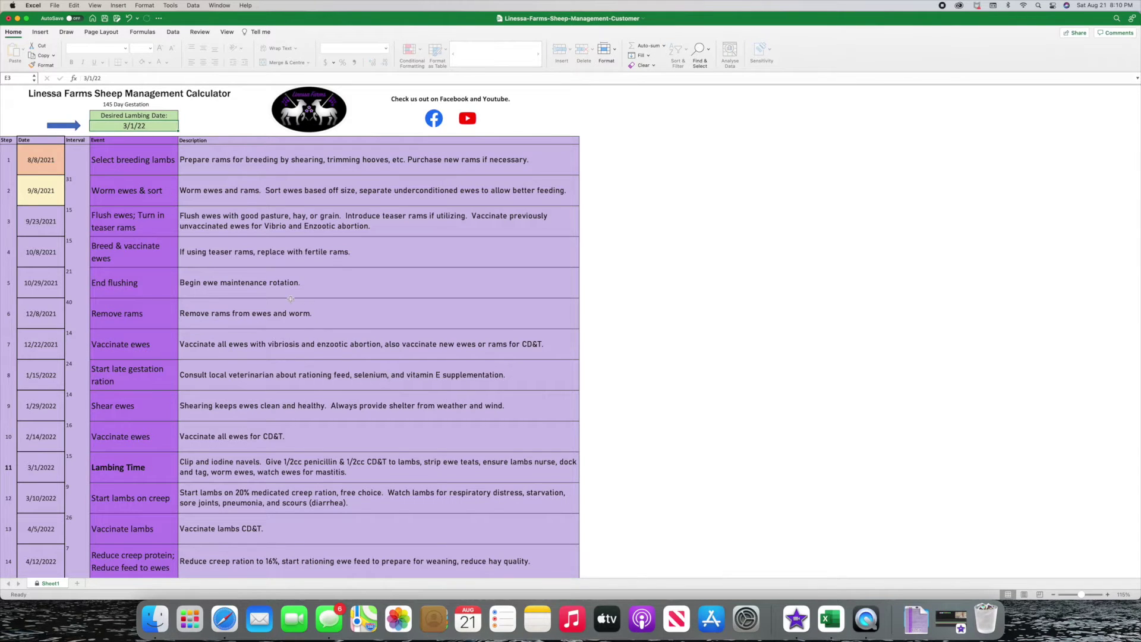
scroll(250, 276, down, 4)
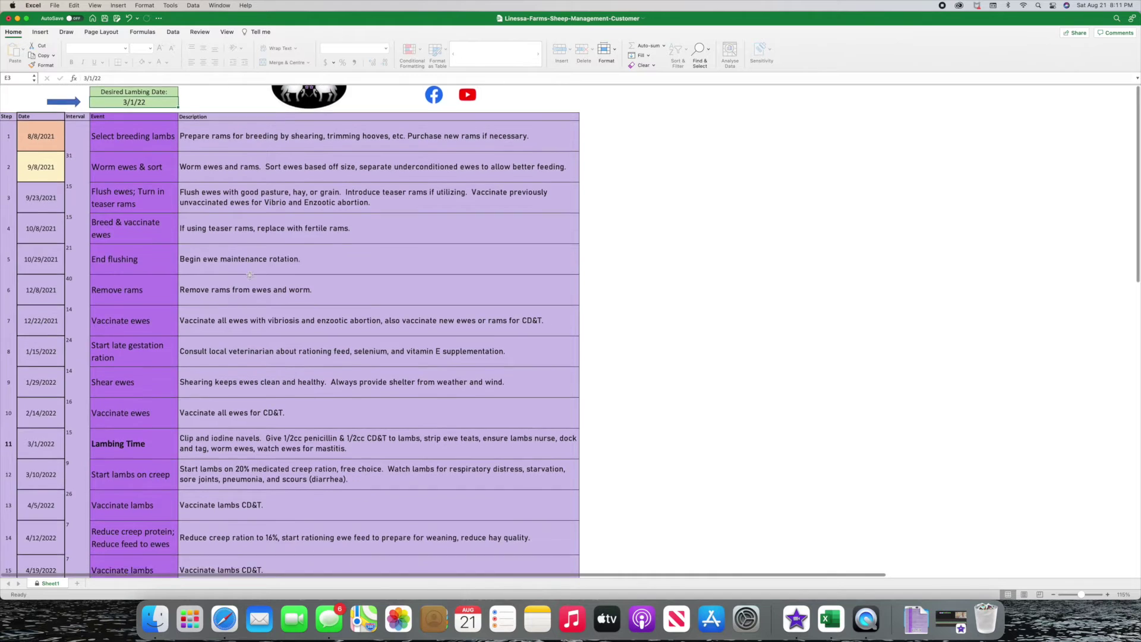
scroll(249, 275, down, 5)
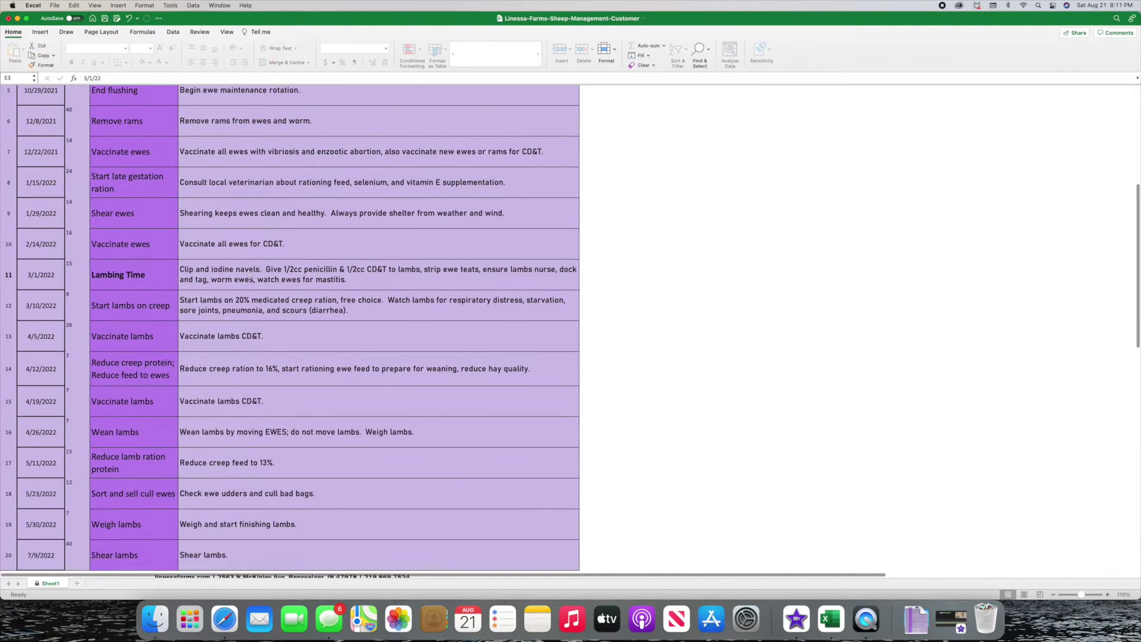
scroll(249, 276, up, 10)
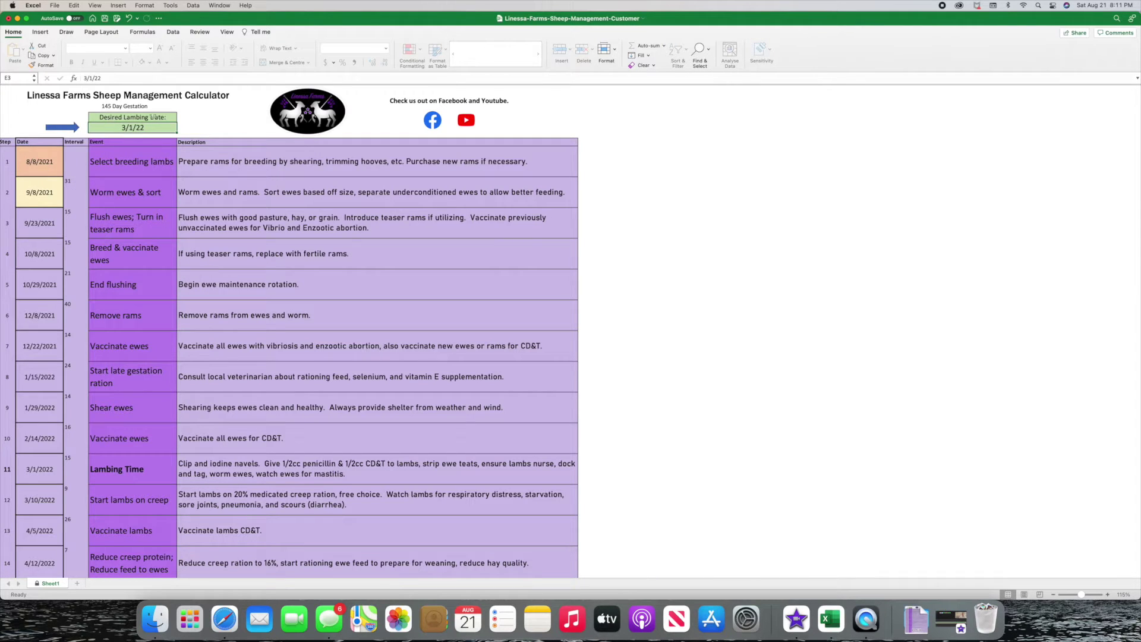
Set the desired lambing date to 2/15/2022 in the sheep management calculator.
click(148, 128)
text(2/)
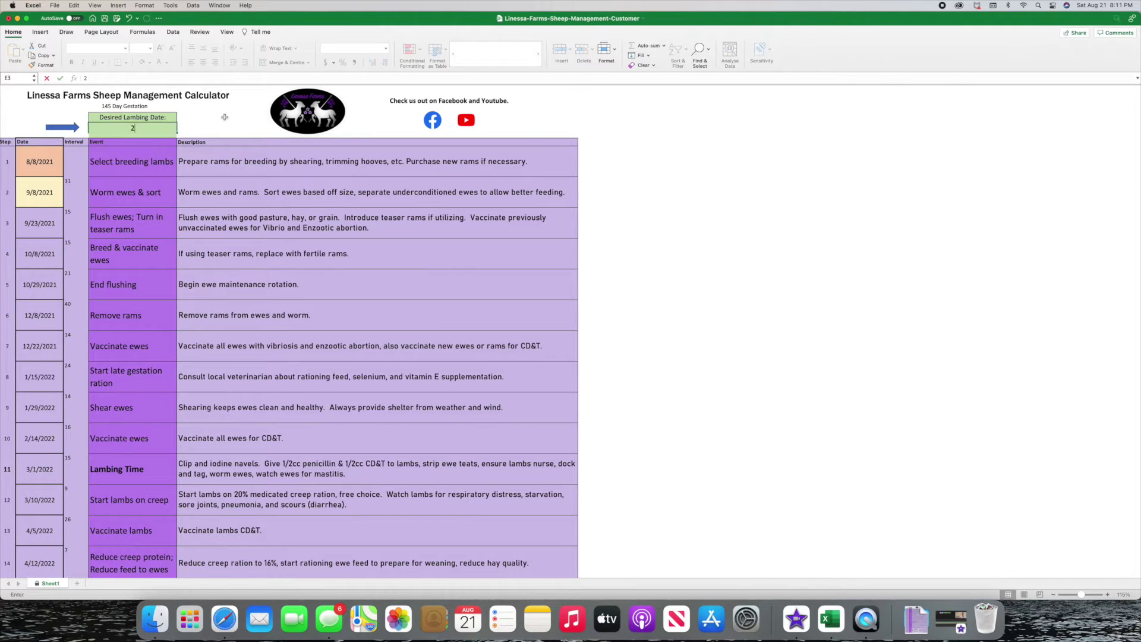
text(15/2022)
key(Return)
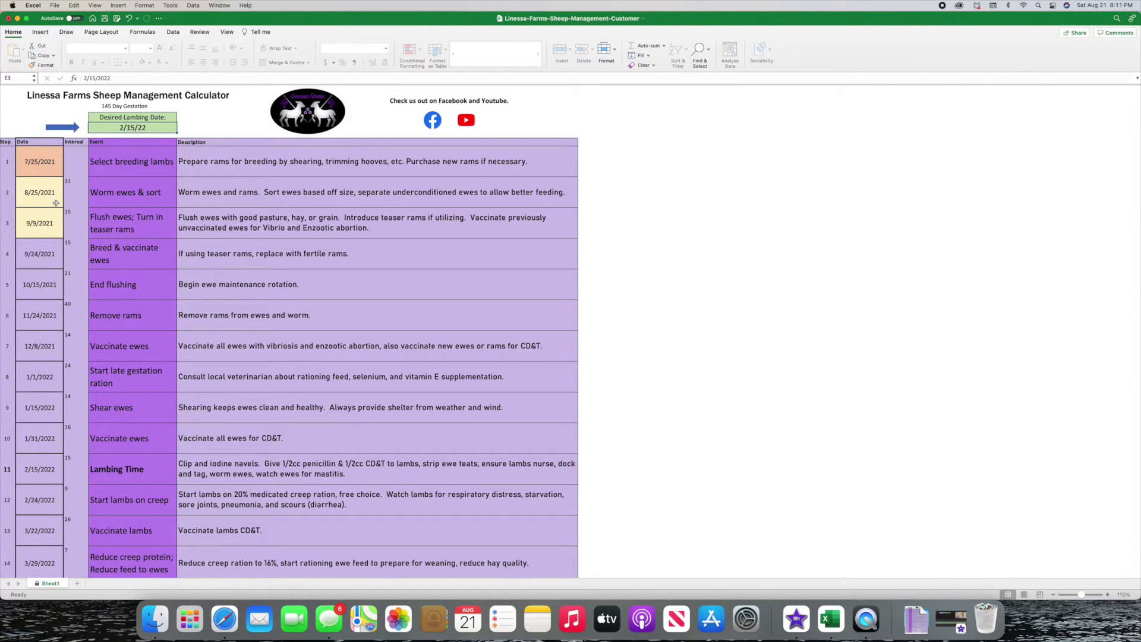
Examine the recalculated dates, events and descriptions for all steps, from selecting breeding lambs through shearing lambs.
scroll(53, 205, down, 1)
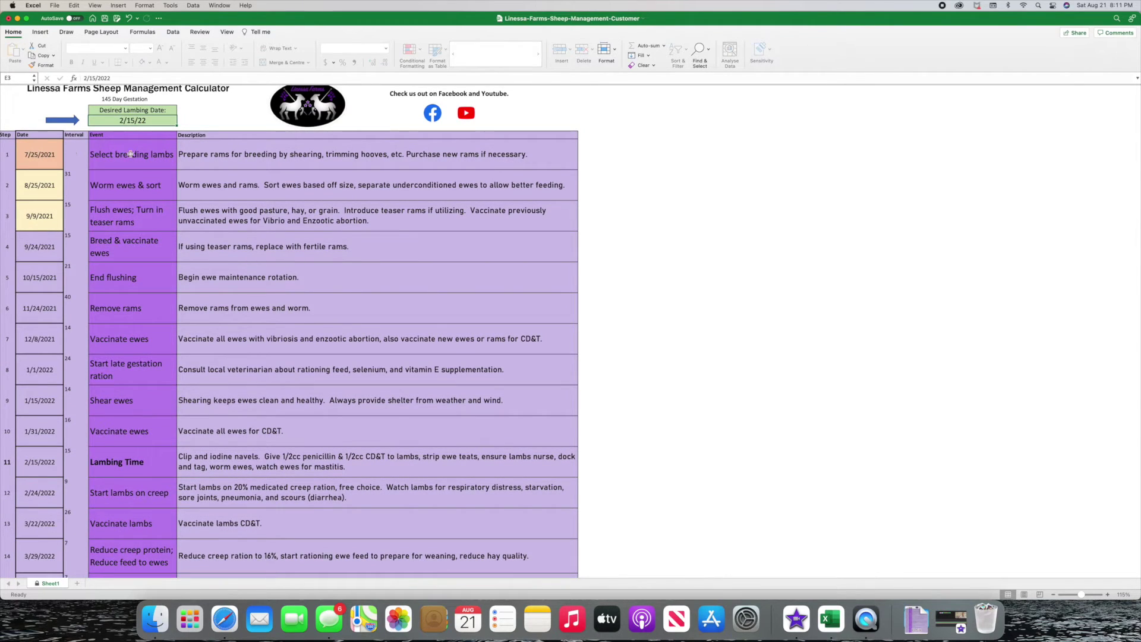
scroll(137, 158, left, 1)
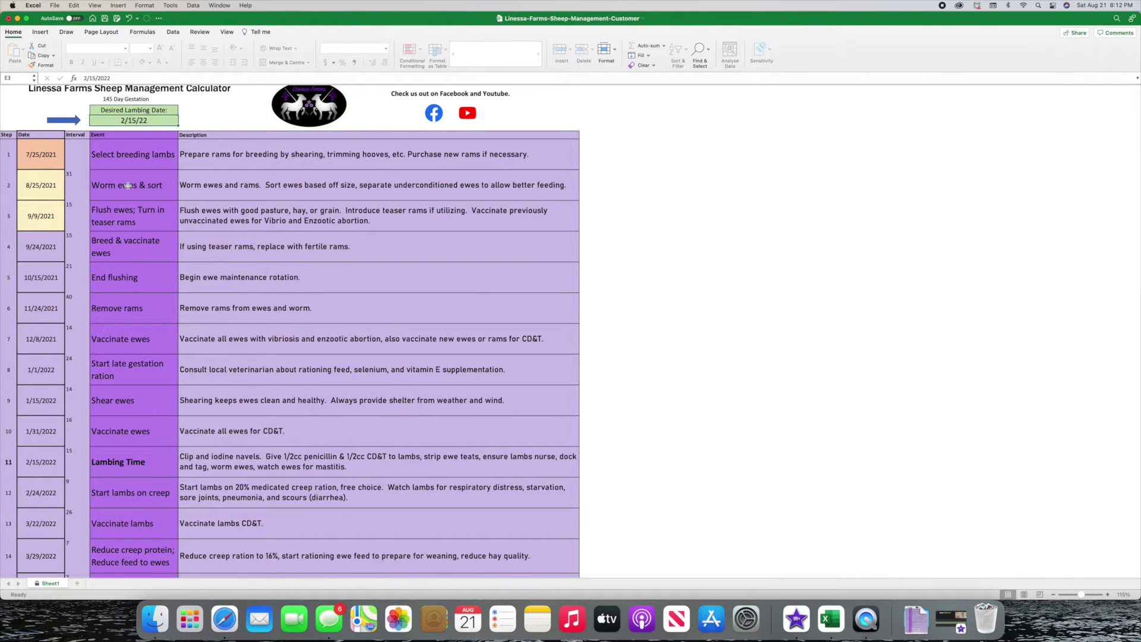
scroll(127, 185, down, 2)
scroll(128, 185, up, 2)
scroll(128, 185, right, 1)
scroll(128, 186, left, 1)
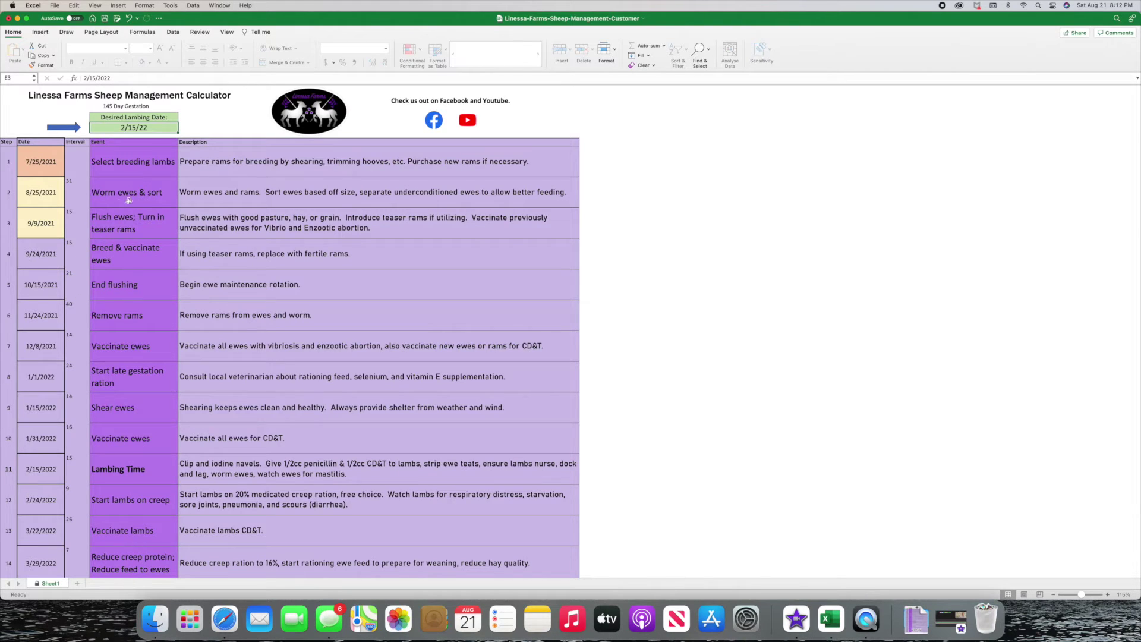
scroll(117, 287, down, 2)
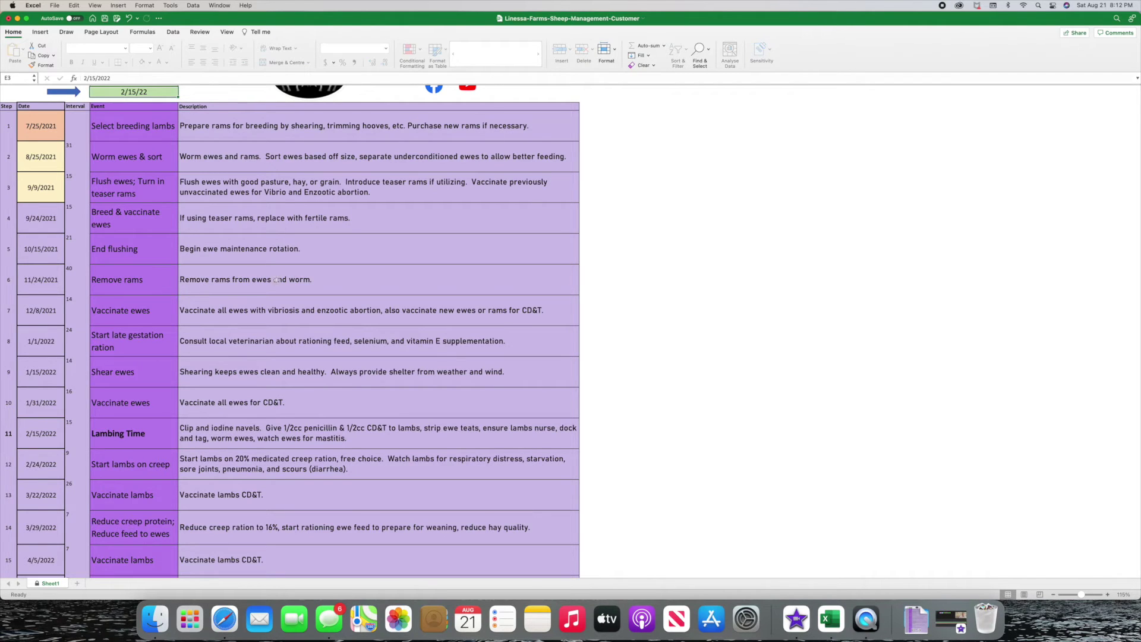
scroll(224, 297, down, 2)
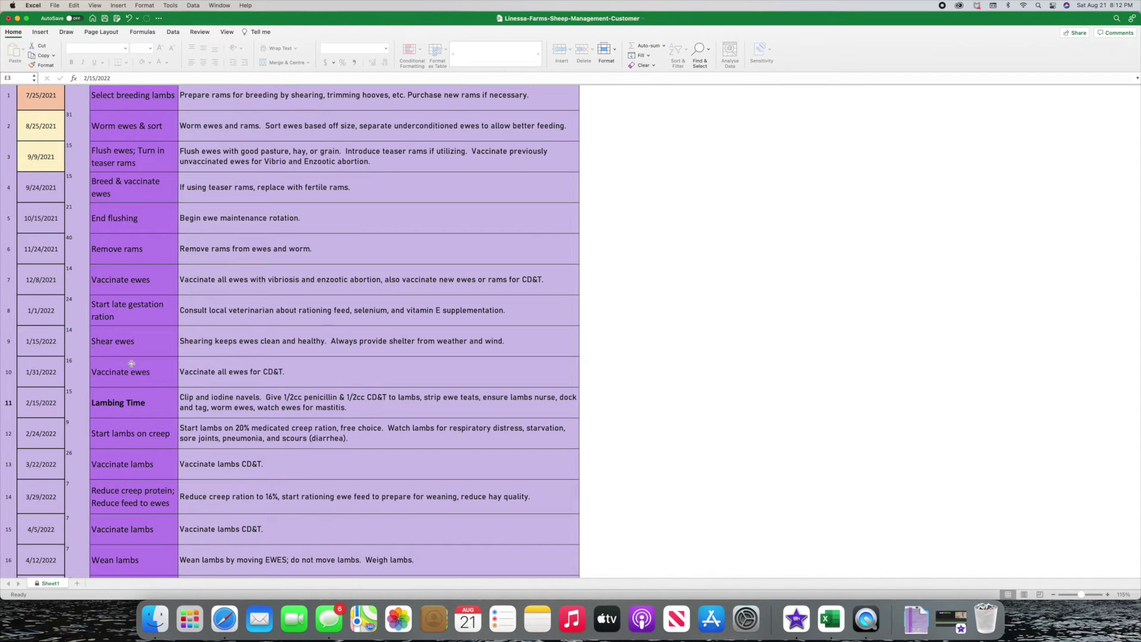
scroll(118, 369, down, 3)
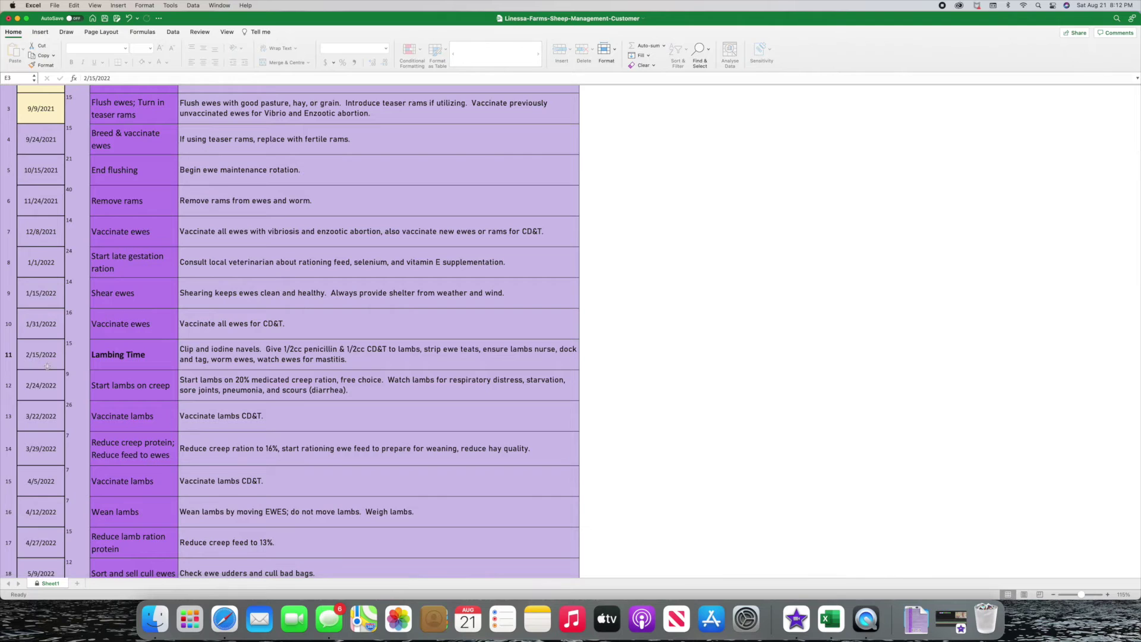
scroll(104, 374, down, 3)
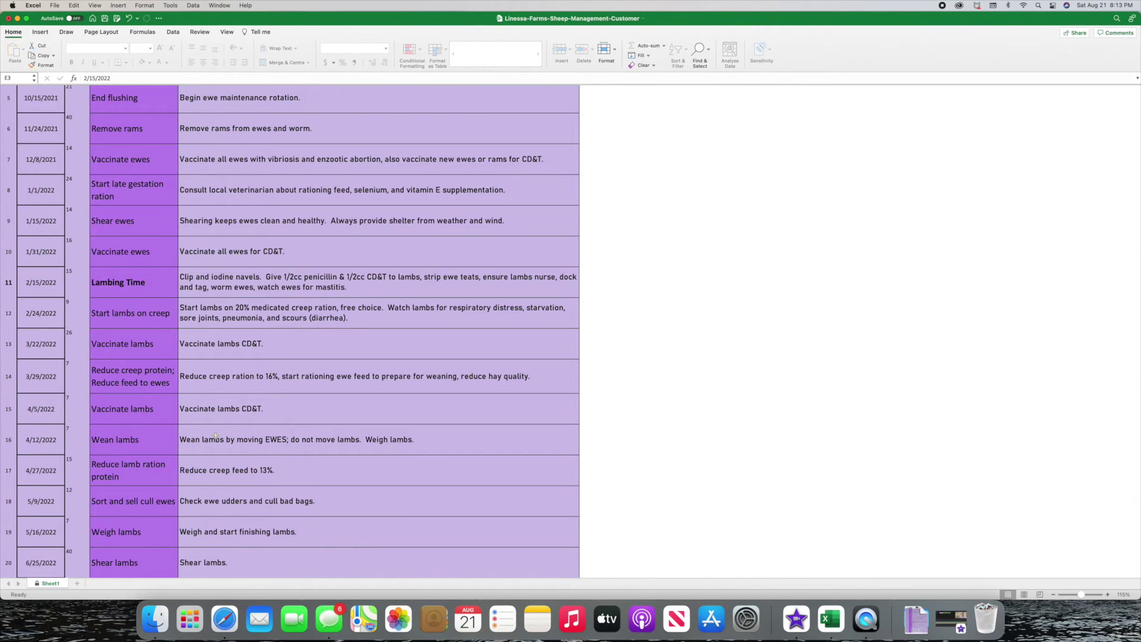
scroll(229, 444, down, 2)
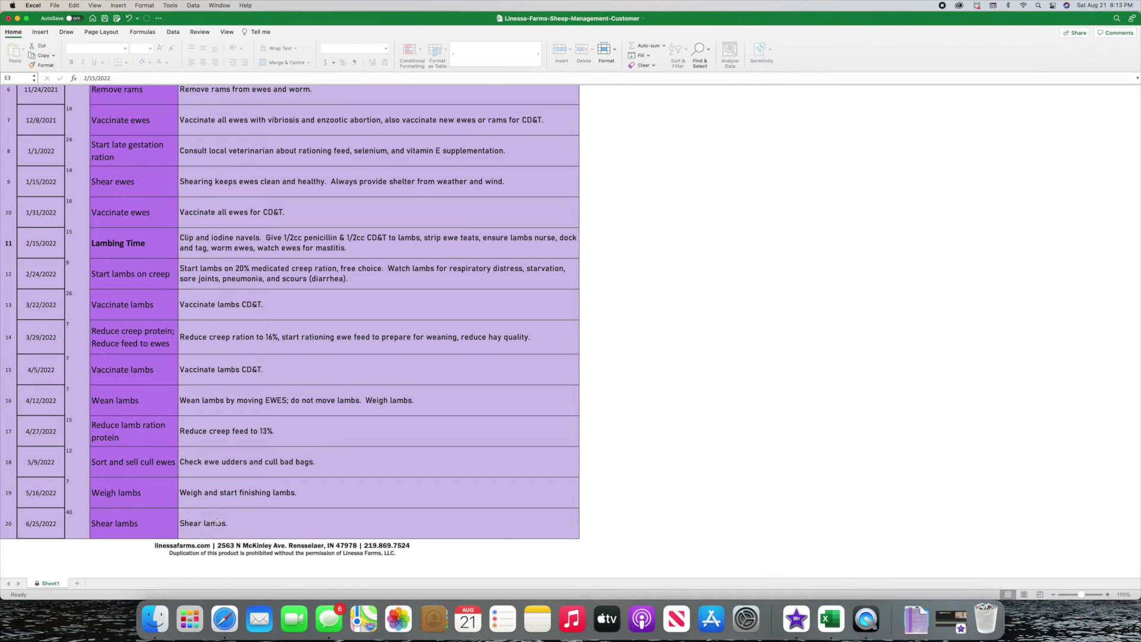
scroll(136, 470, up, 5)
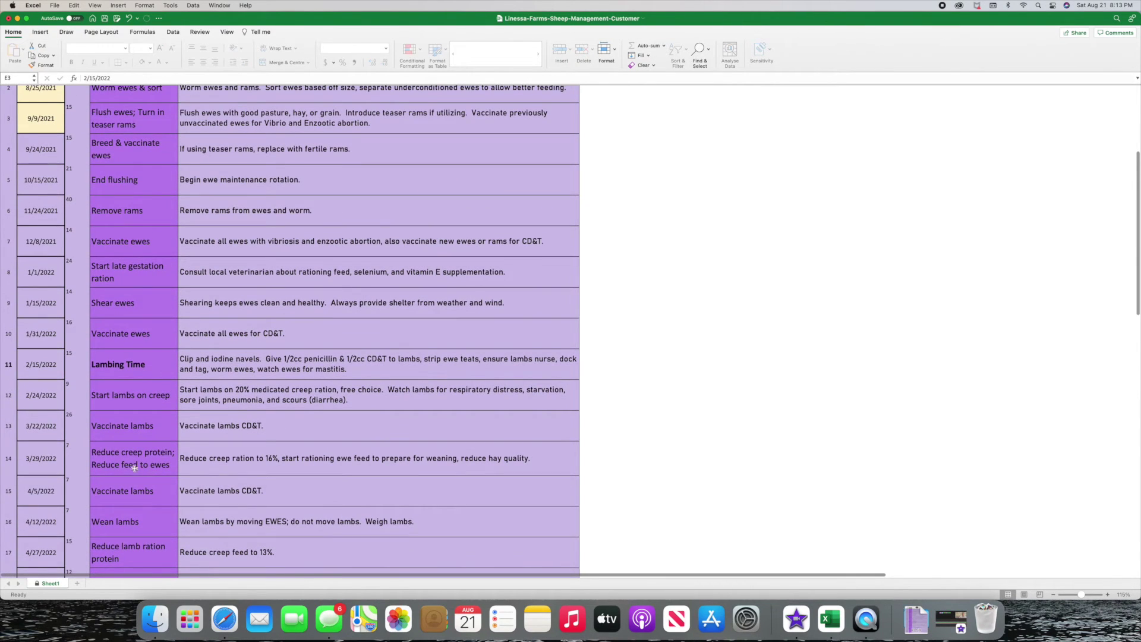
scroll(44, 367, down, 4)
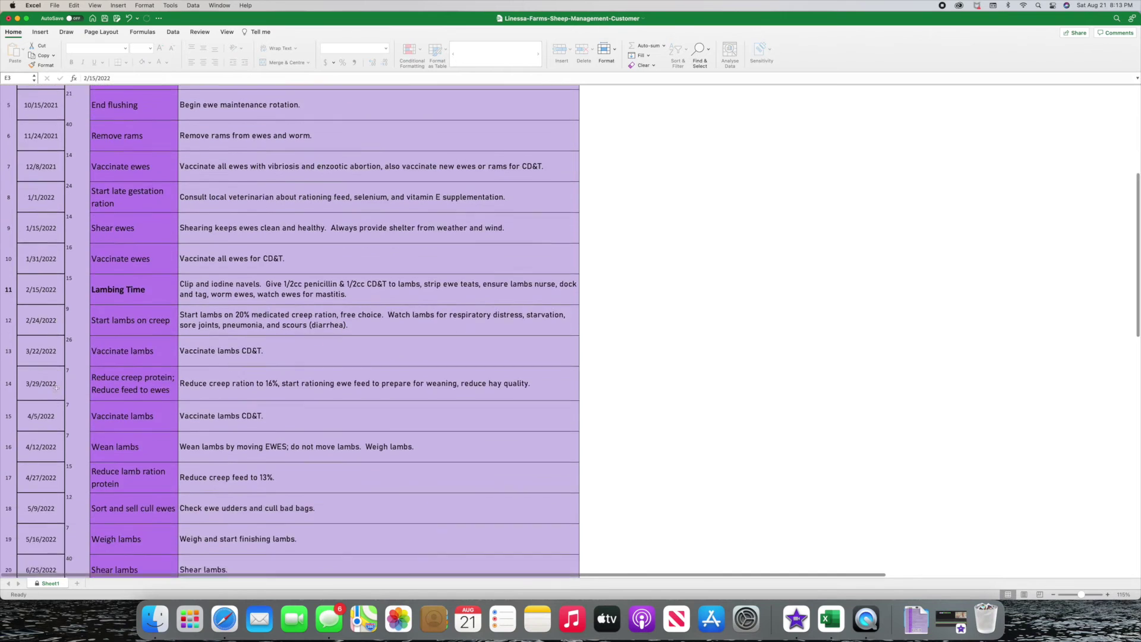
scroll(56, 387, down, 3)
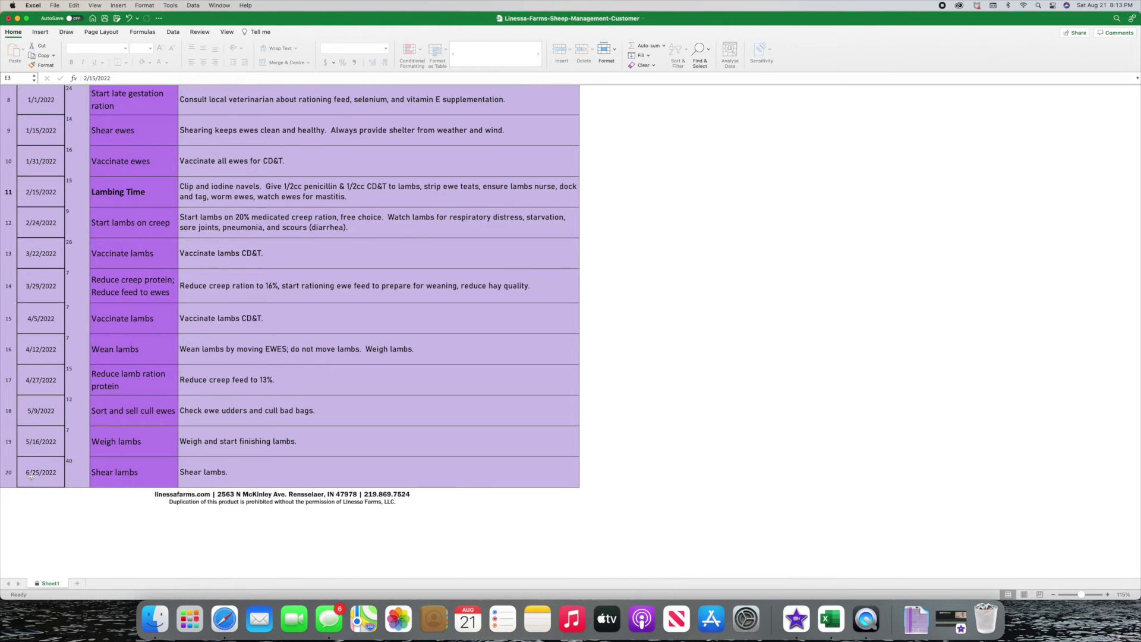
scroll(115, 453, up, 10)
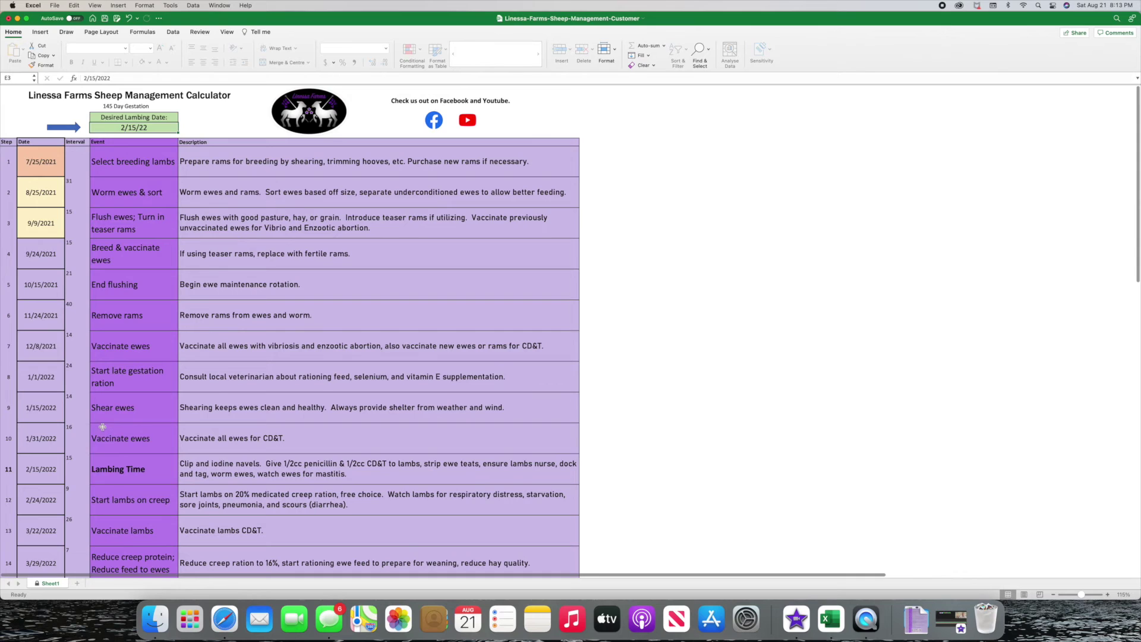
Set the desired lambing date to 3/1/22 in the sheep management calculator.
click(148, 129)
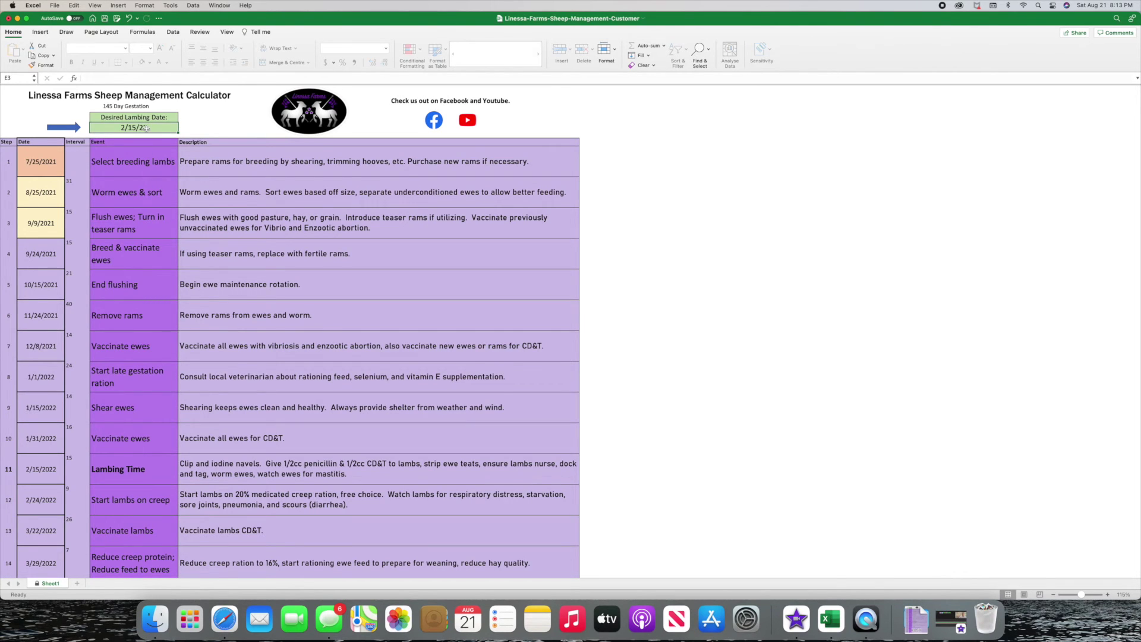
text(3)
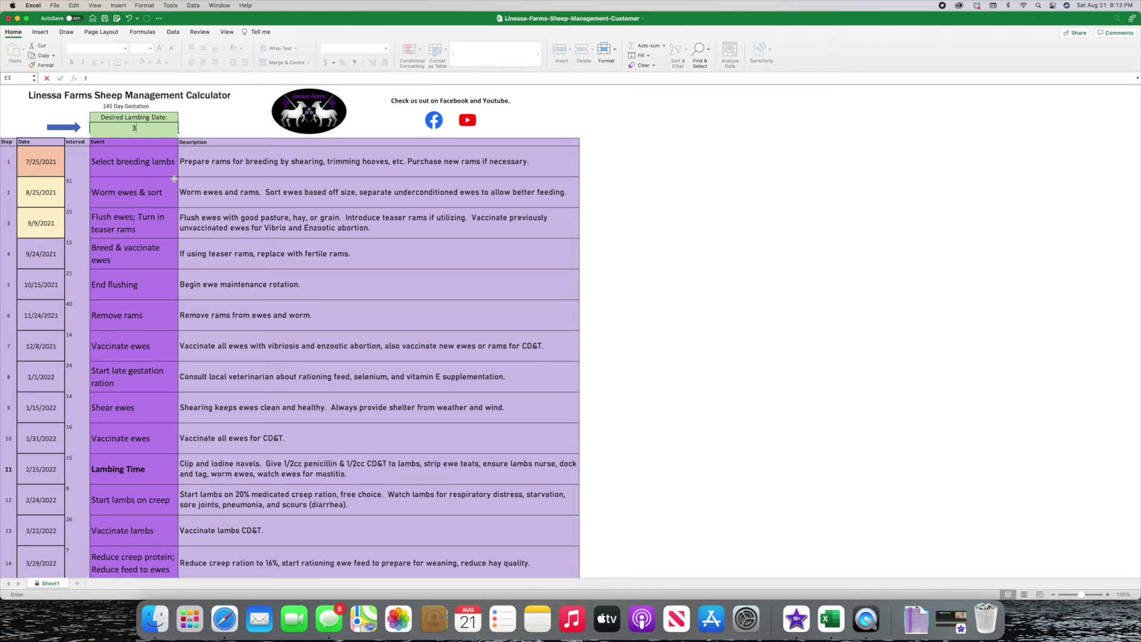
text(/1/2)
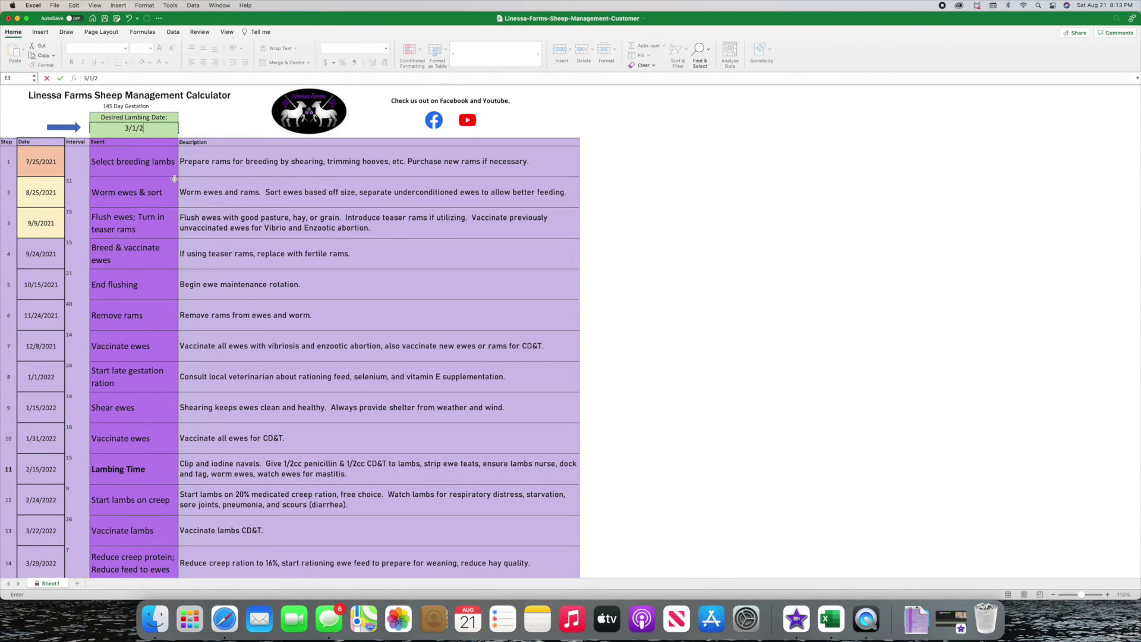
text(2)
key(Return)
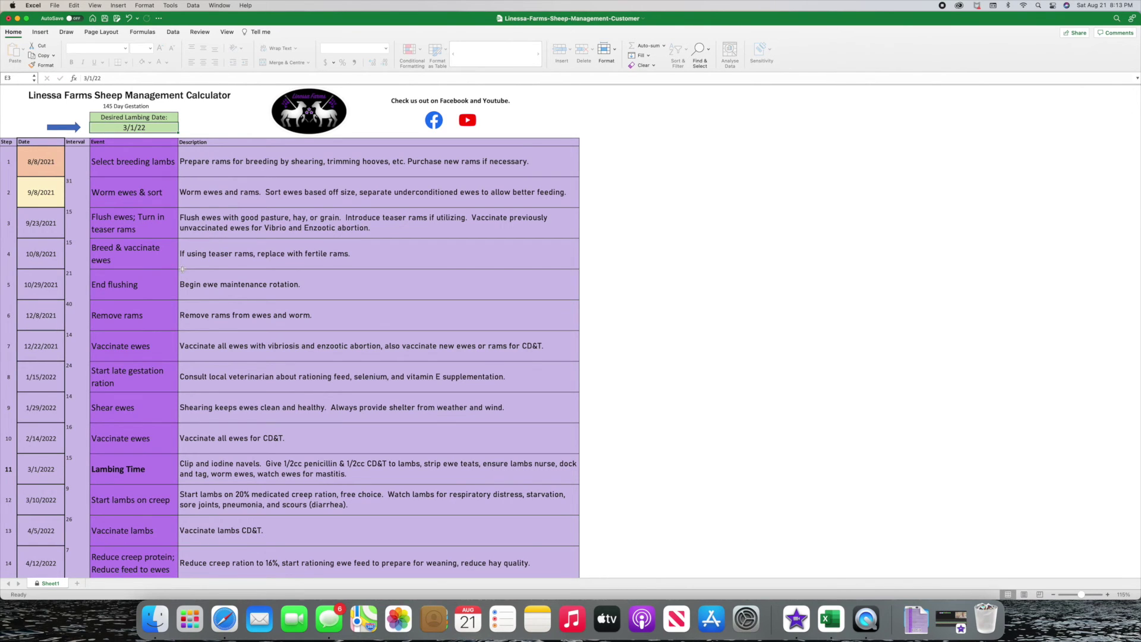
Review how the schedule dates and their highlighting change for the new lambing date.
scroll(182, 274, down, 2)
scroll(182, 274, right, 1)
scroll(182, 274, up, 2)
scroll(183, 274, left, 1)
scroll(72, 303, down, 5)
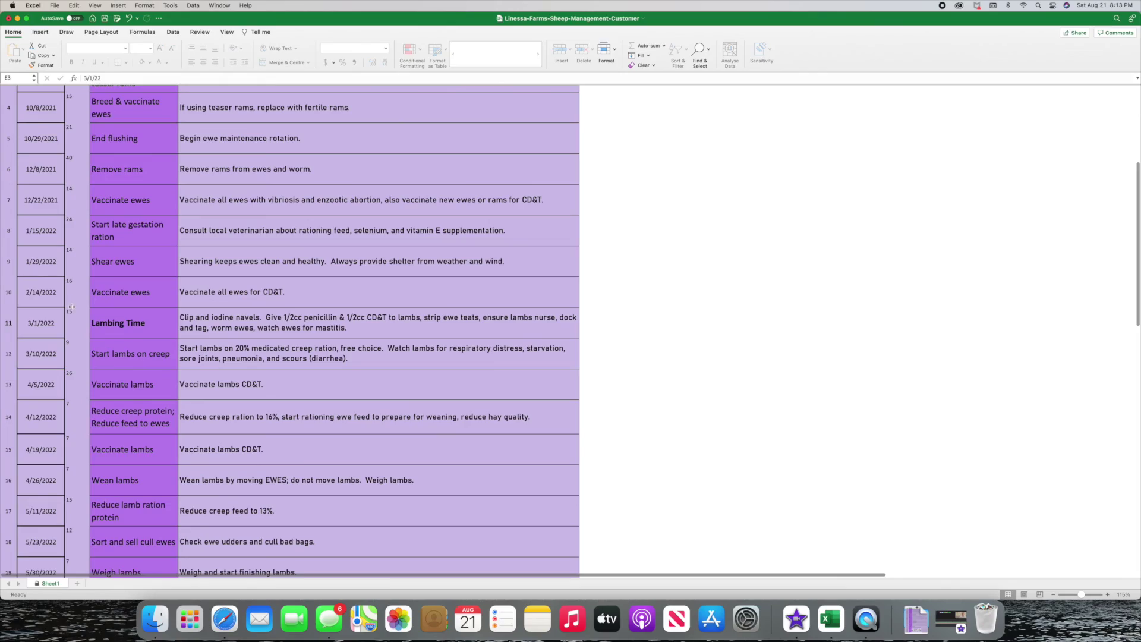
scroll(71, 306, up, 5)
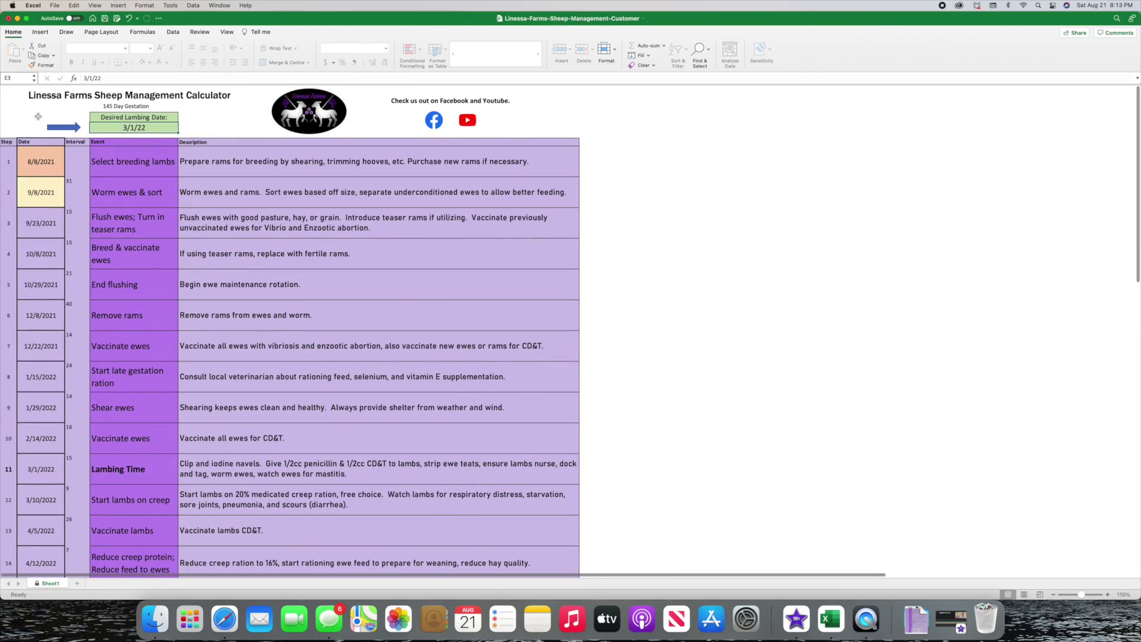